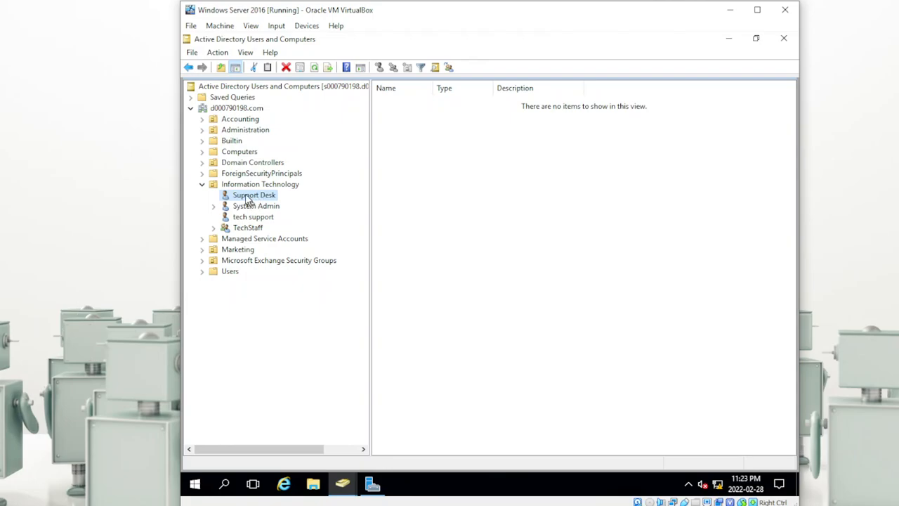
Step: Give the Support Desk account a new password that must be changed at next logon
right_click(246, 199)
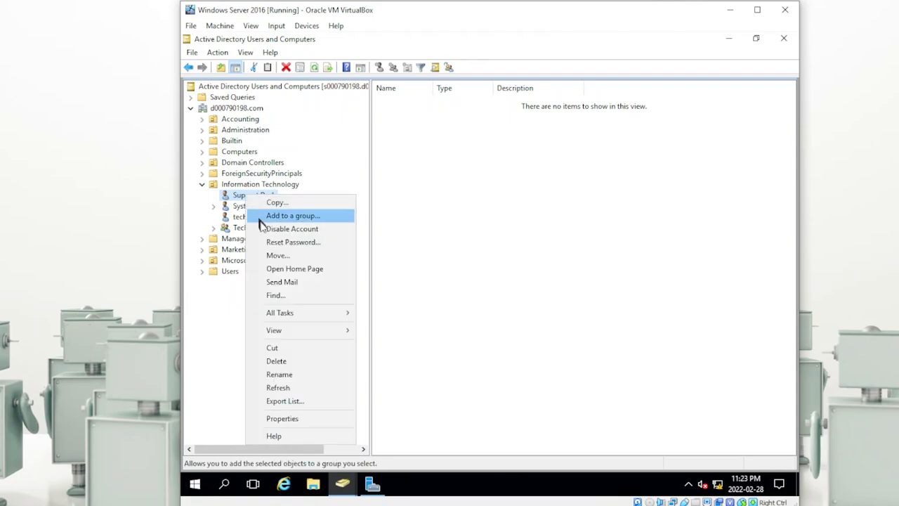
click(276, 243)
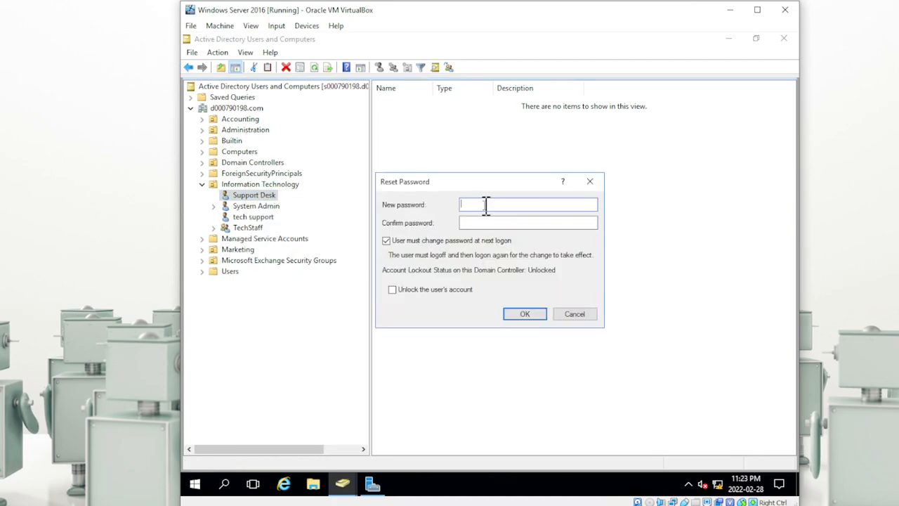
text(P)
key(Tab)
click(526, 314)
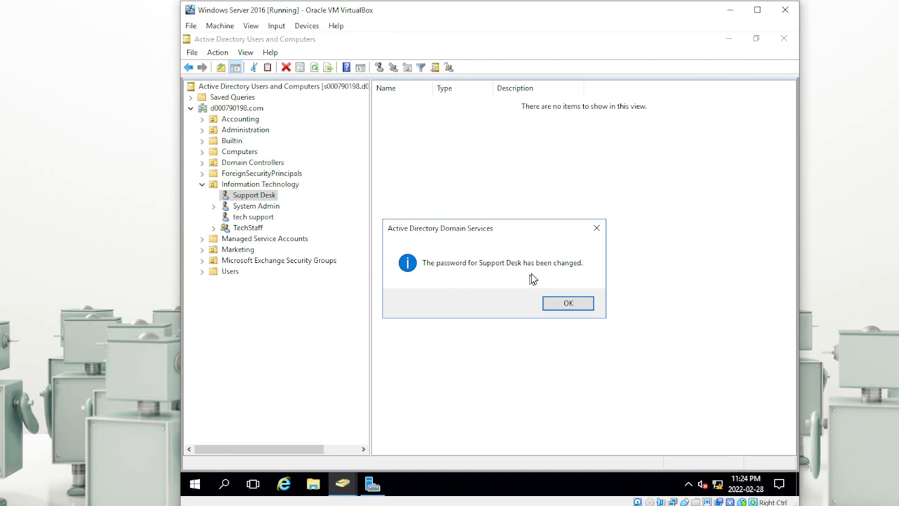
click(567, 302)
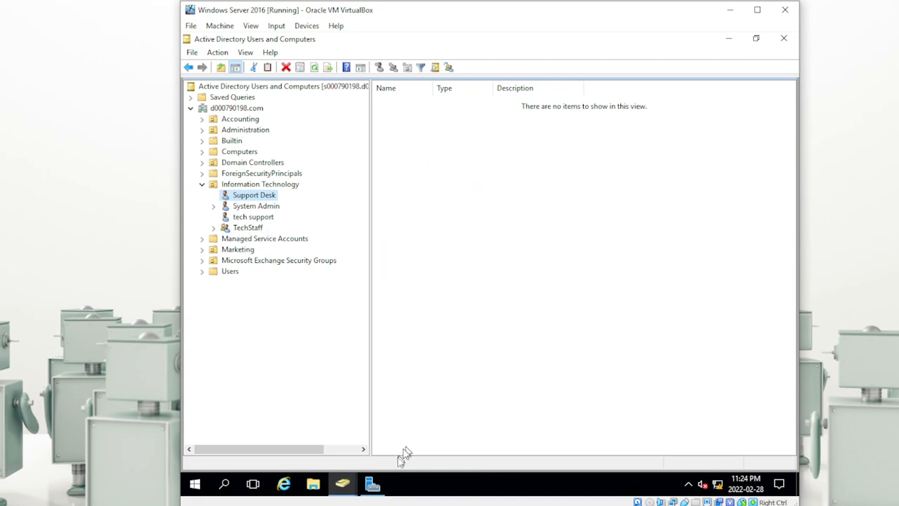
Step: Launch Group Policy Management from Server Manager and select the domain's Default Domain Policy
click(373, 483)
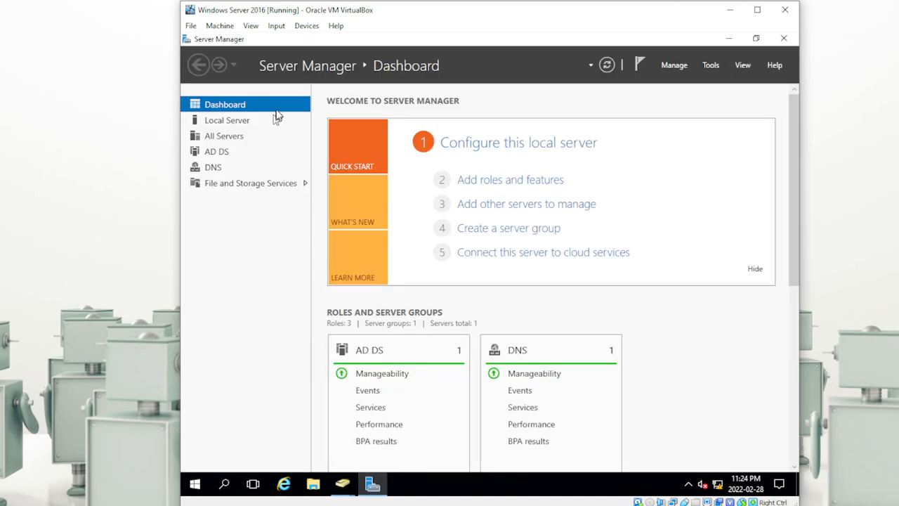
click(710, 65)
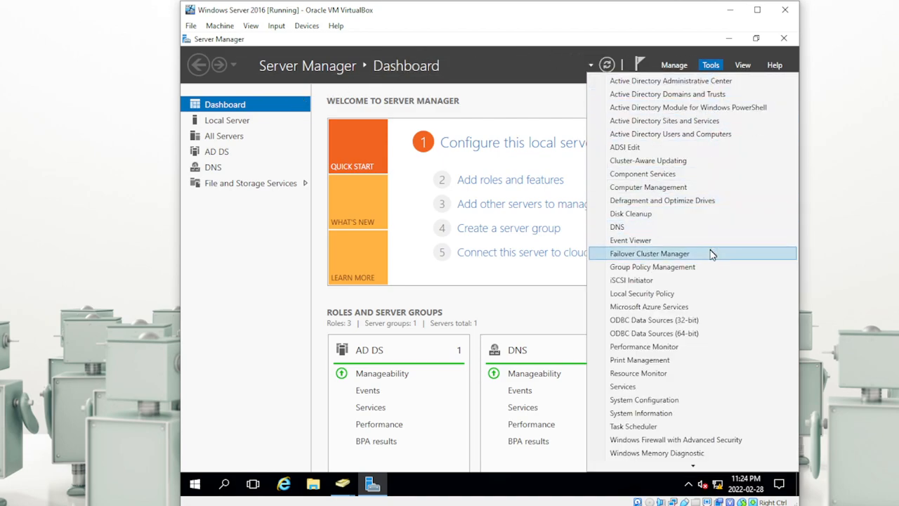
click(673, 269)
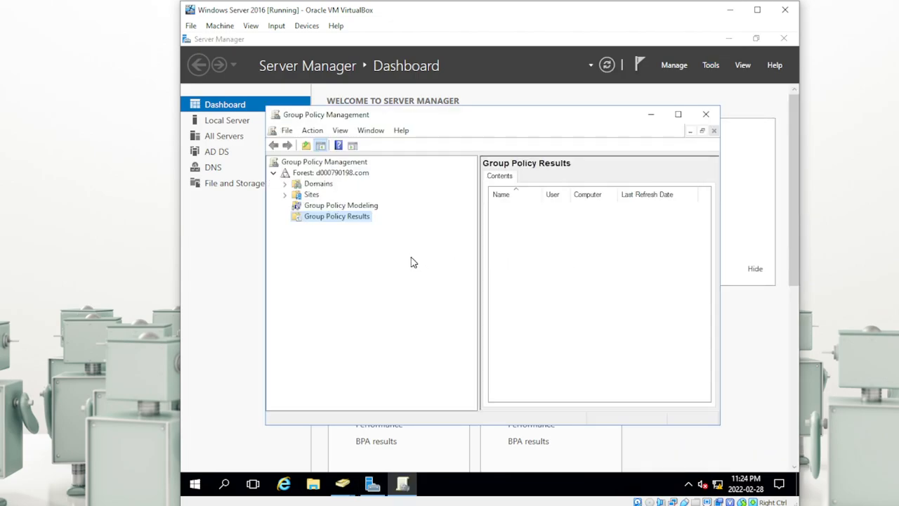
click(285, 184)
click(296, 195)
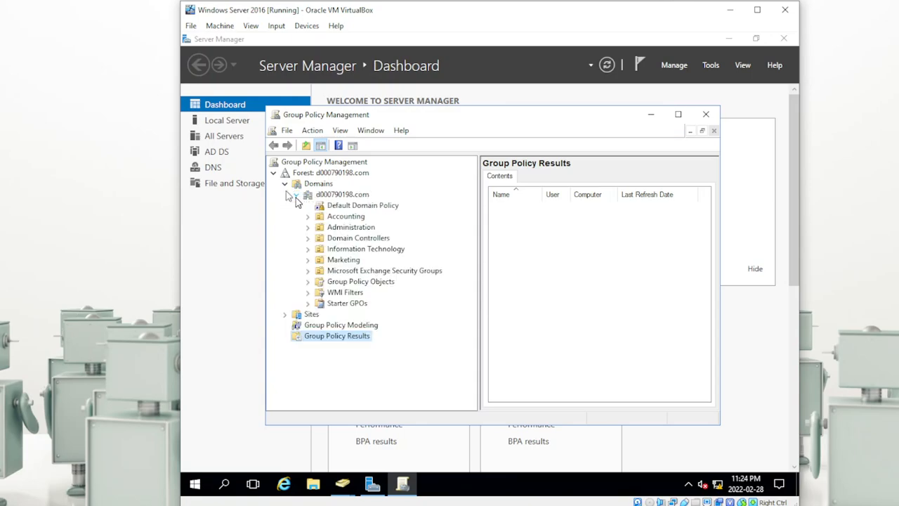
click(372, 207)
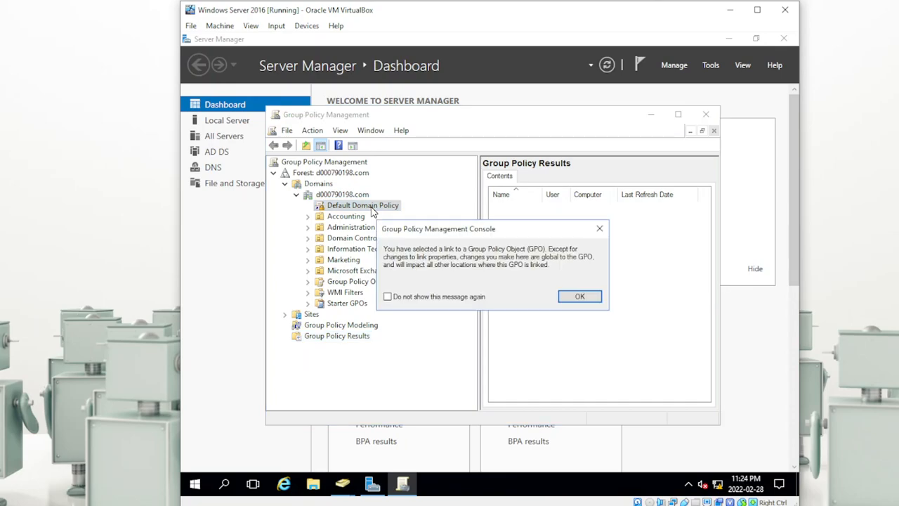
click(572, 296)
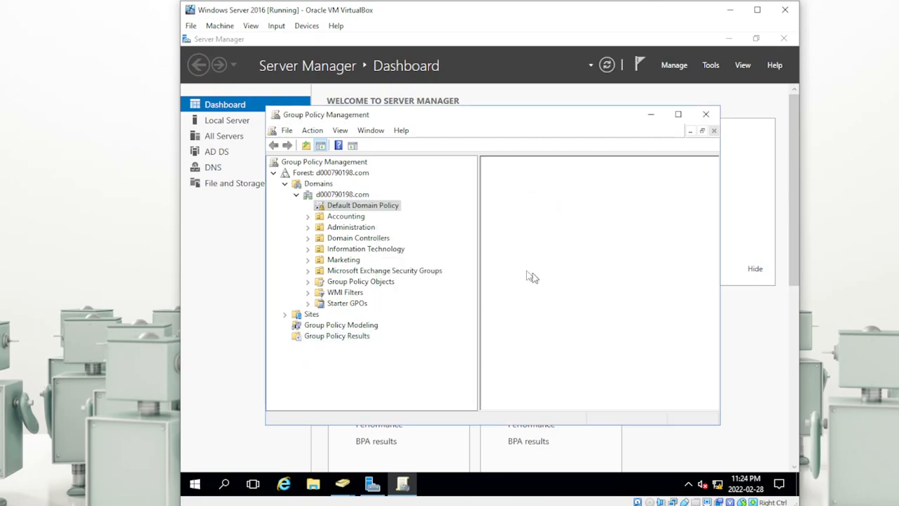
Step: Edit the Default Domain Policy and browse to Security Settings > Account Policies > Password Policy
right_click(385, 207)
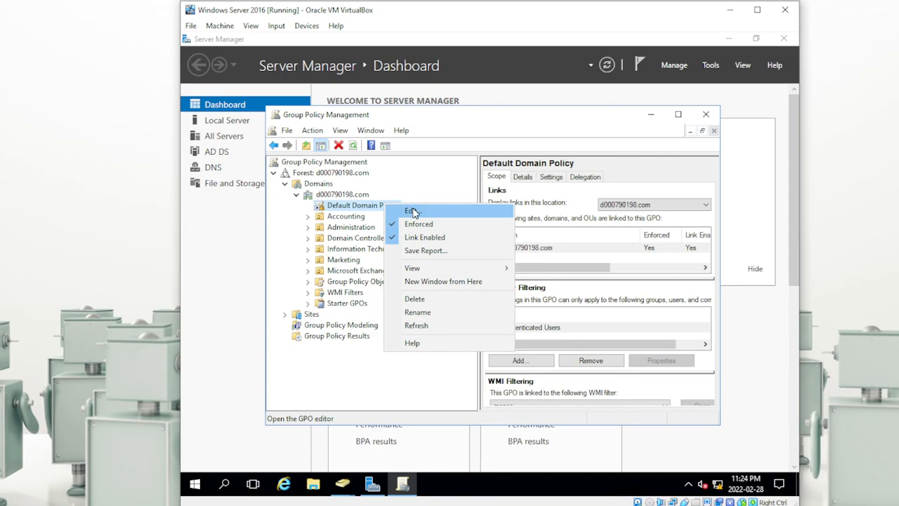
click(411, 211)
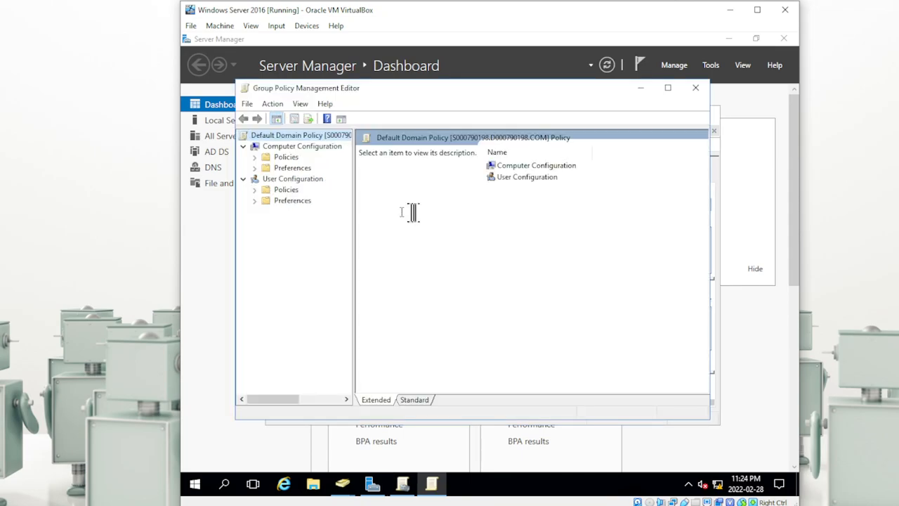
click(255, 158)
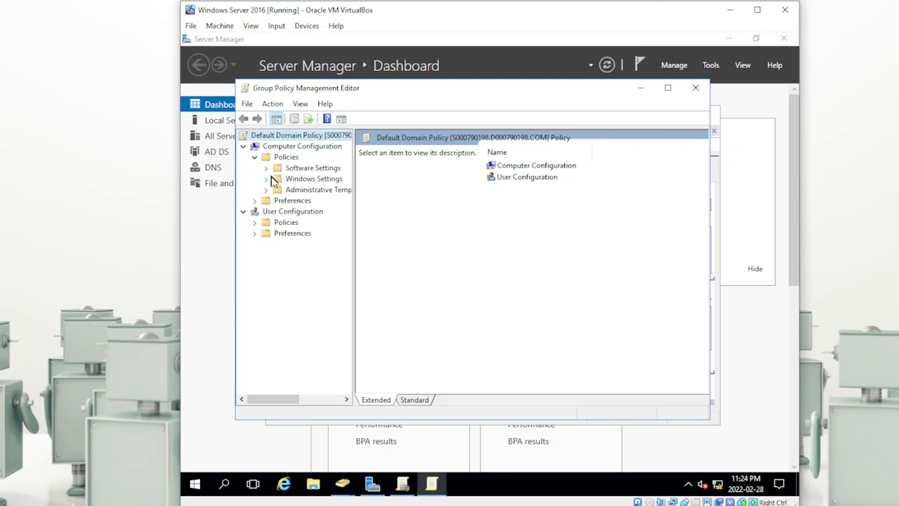
click(266, 179)
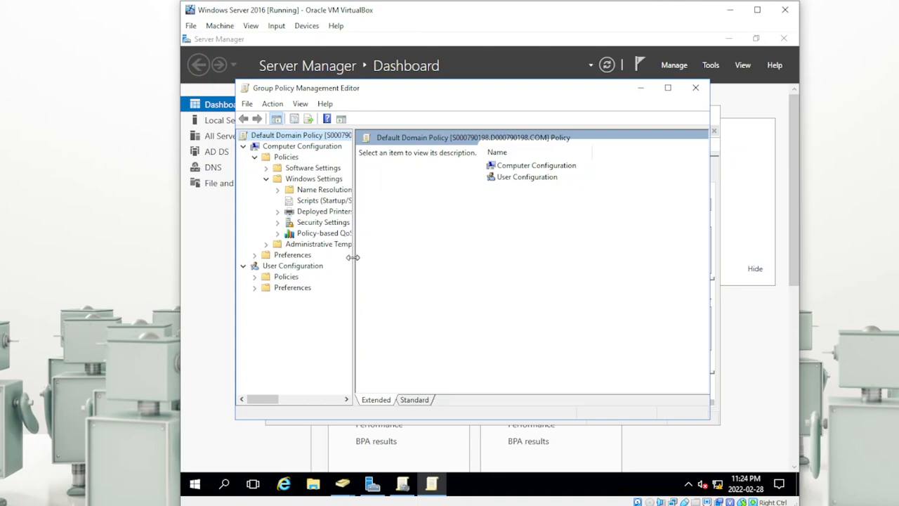
drag(352, 258, 413, 259)
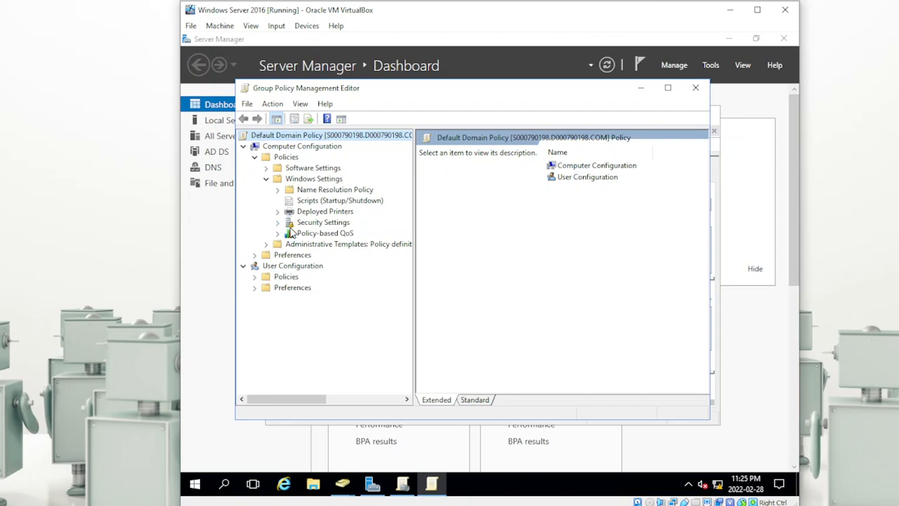
click(277, 223)
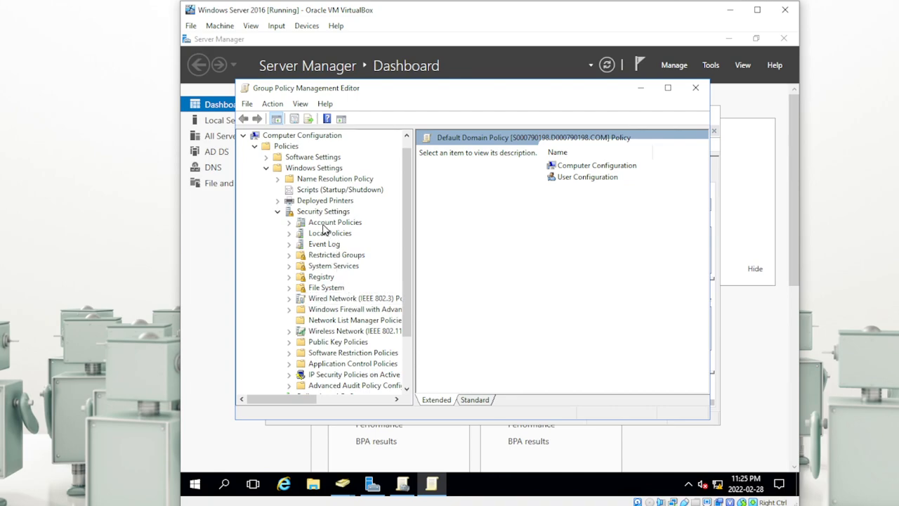
click(289, 222)
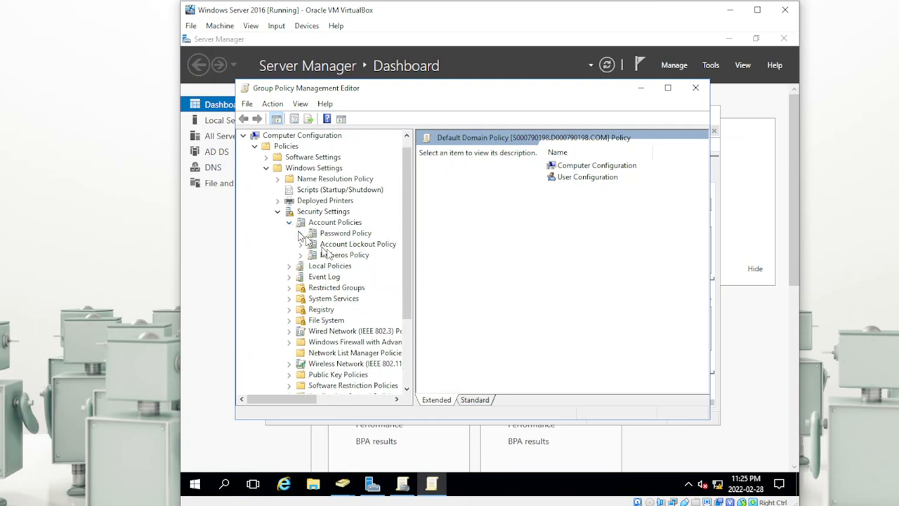
click(344, 235)
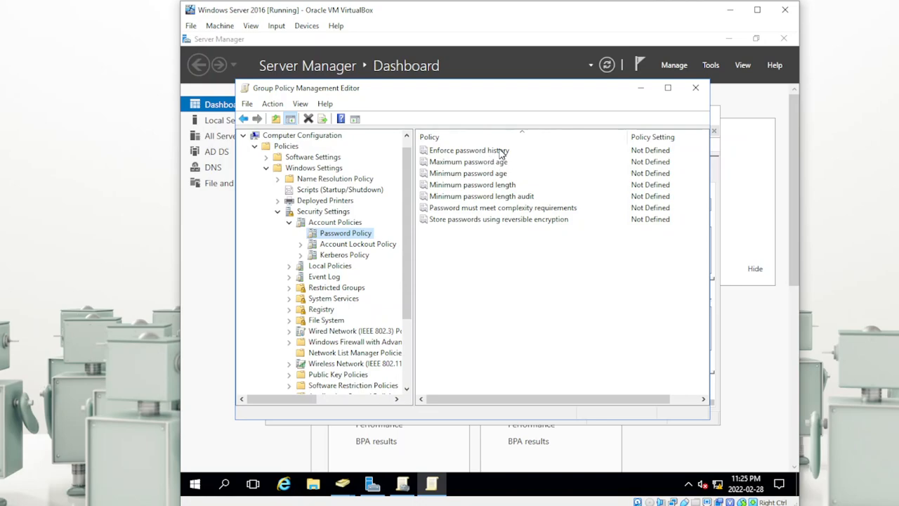
Step: Define Enforce password history as 3 passwords remembered
double_click(448, 156)
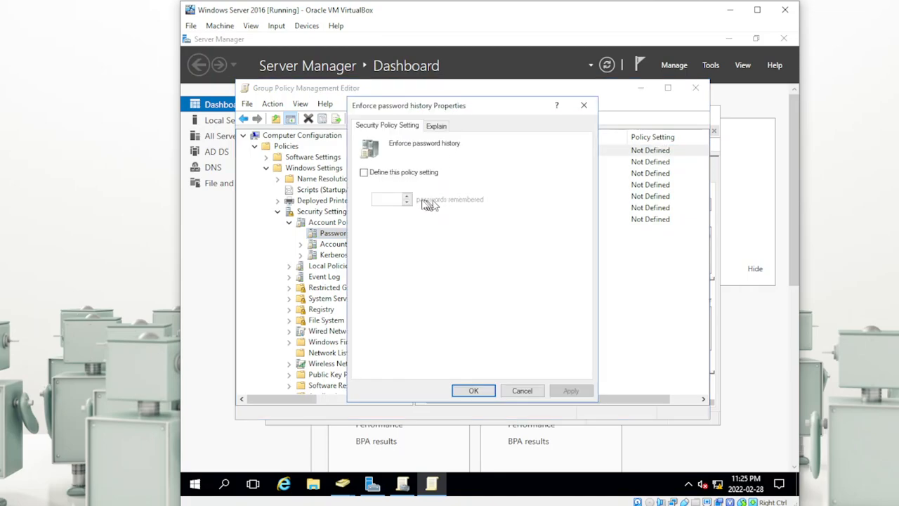
click(364, 173)
click(405, 197)
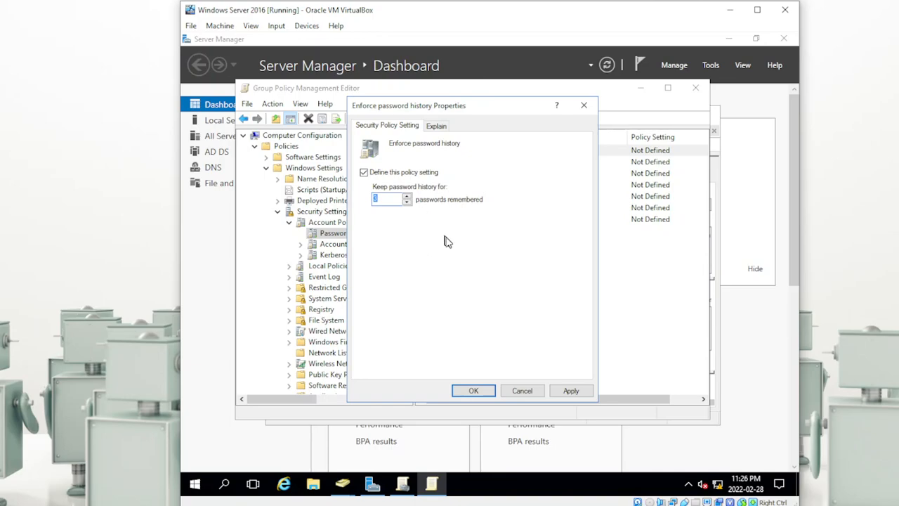
click(569, 391)
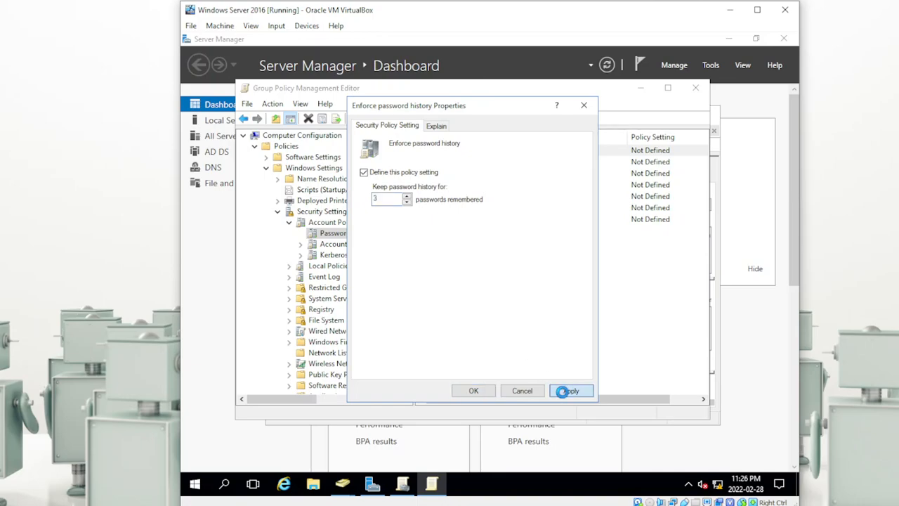
click(482, 390)
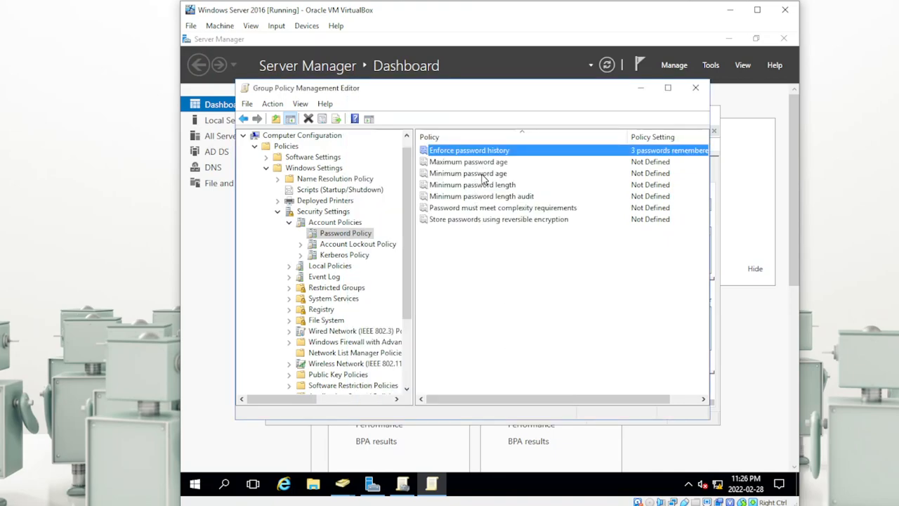
Step: Define Minimum password length as 7 characters
double_click(482, 185)
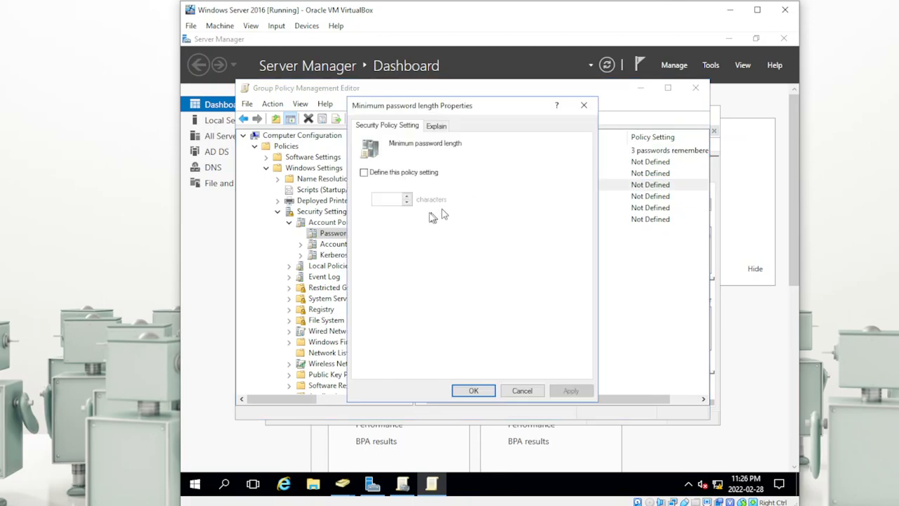
click(363, 172)
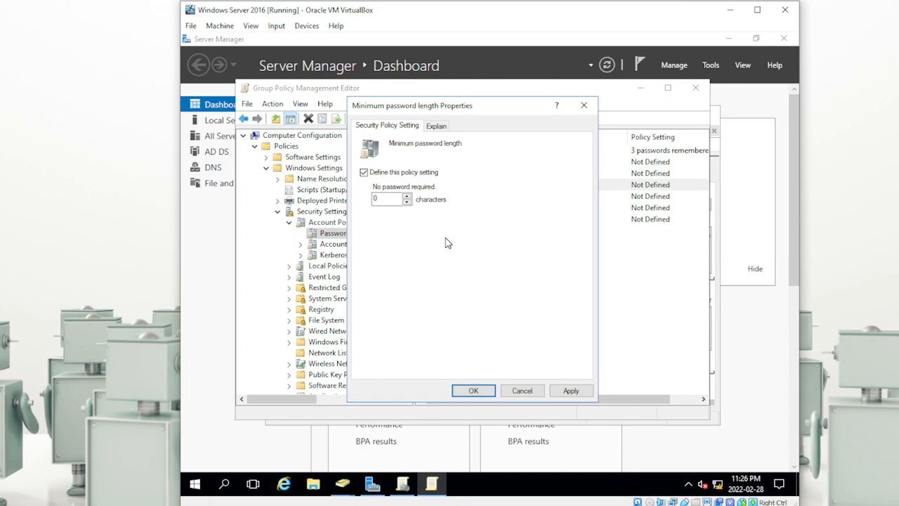
click(407, 197)
click(567, 391)
click(569, 392)
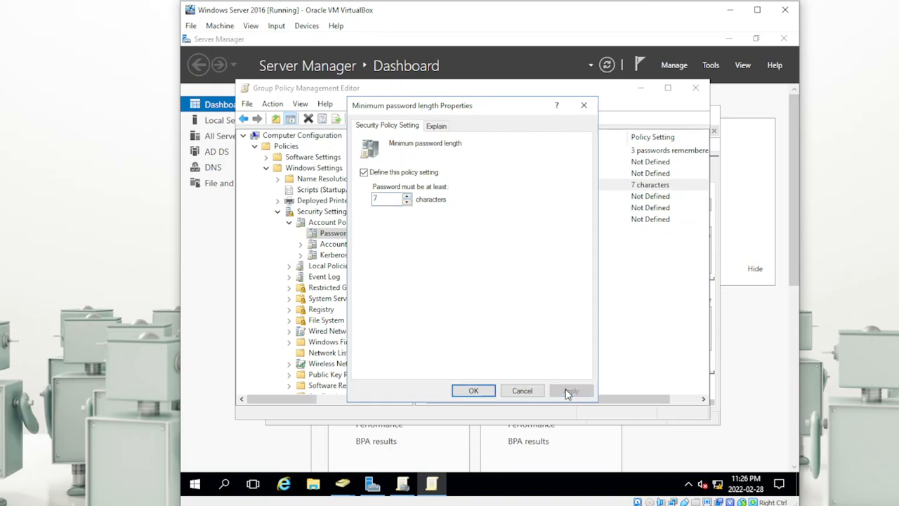
click(491, 392)
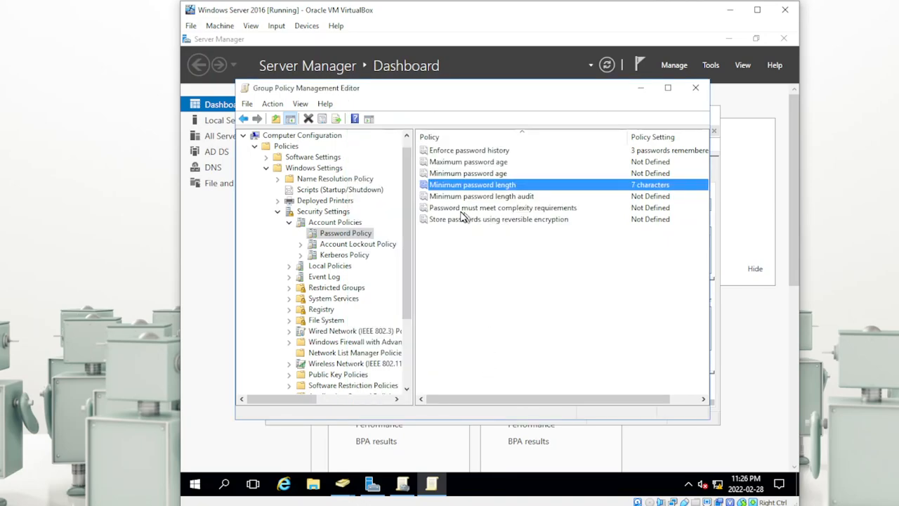
click(518, 209)
Step: Set 'Password must meet complexity requirements' to Enabled, then close the Group Policy Management Editor
double_click(514, 210)
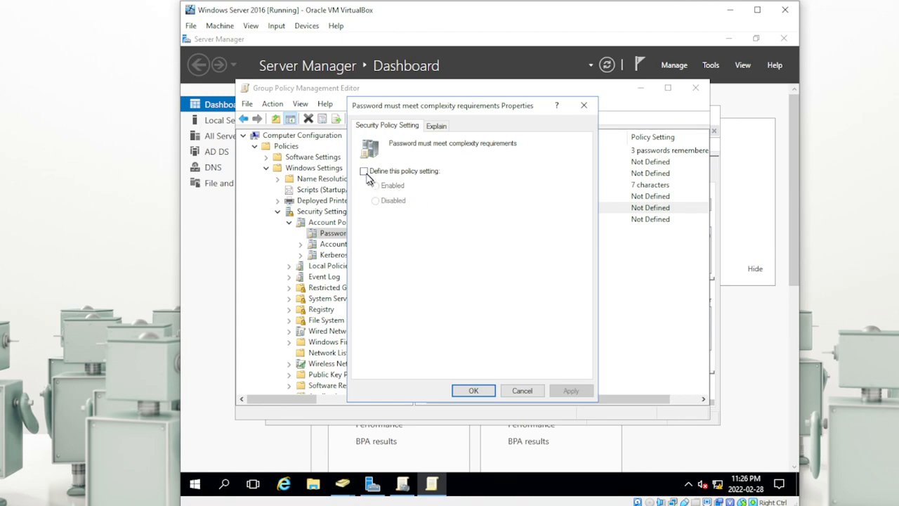
click(365, 171)
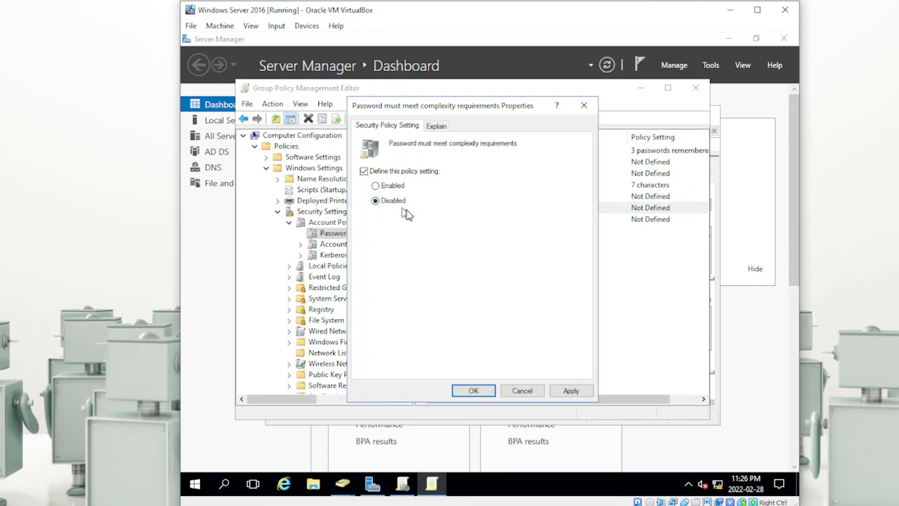
click(377, 186)
click(438, 127)
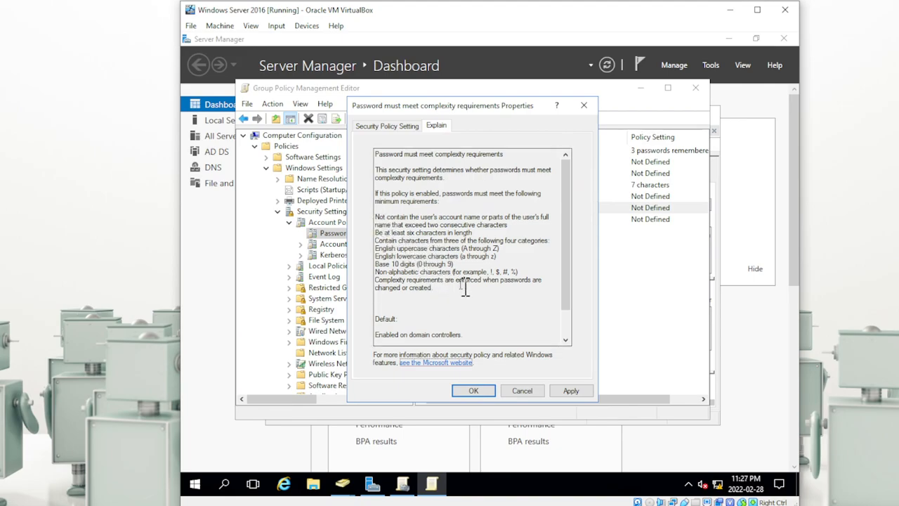
click(568, 392)
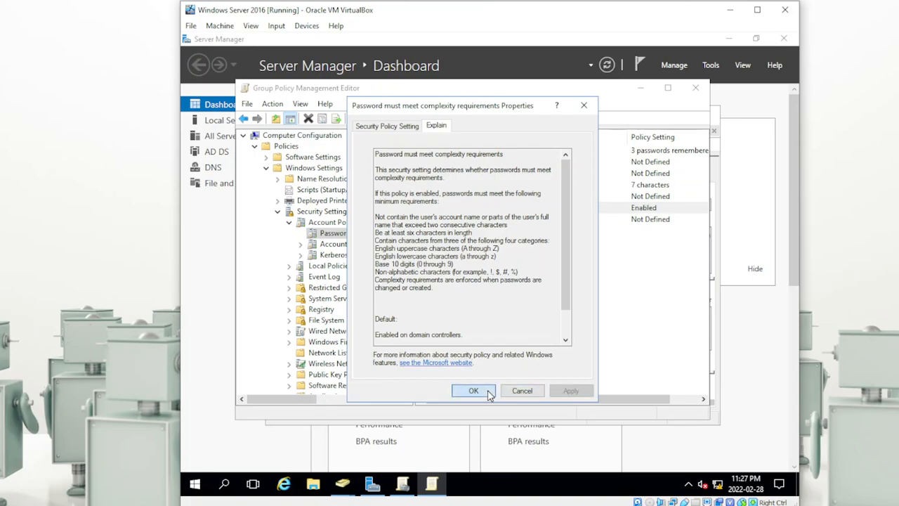
click(487, 392)
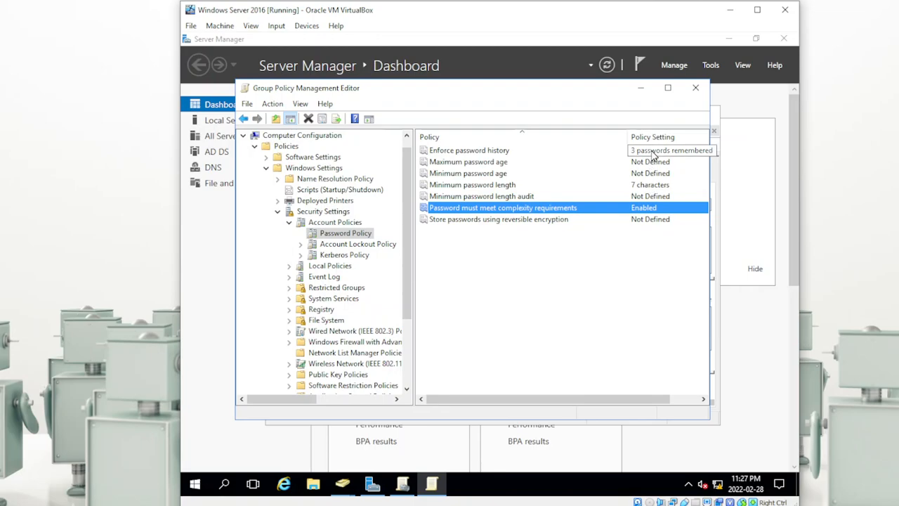
click(695, 88)
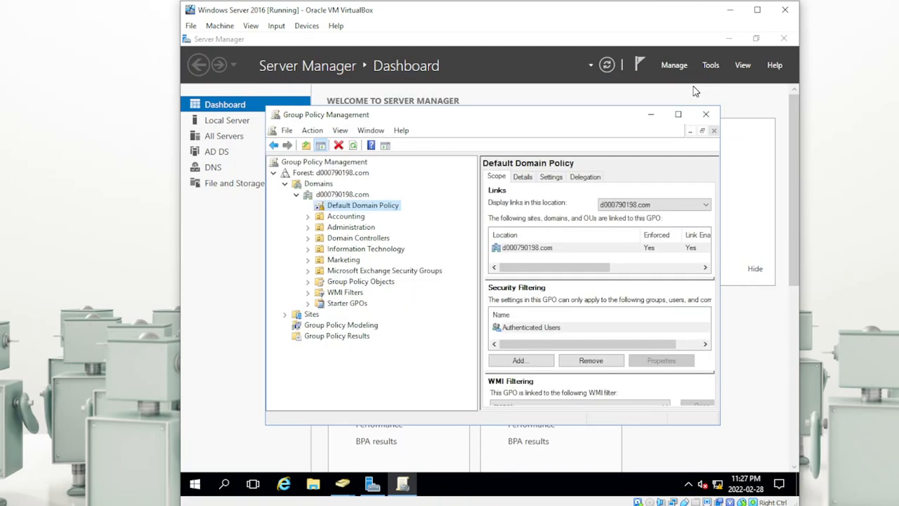
Step: Close Group Policy Management and return to Active Directory Users and Computers on the Server VM
right_click(356, 205)
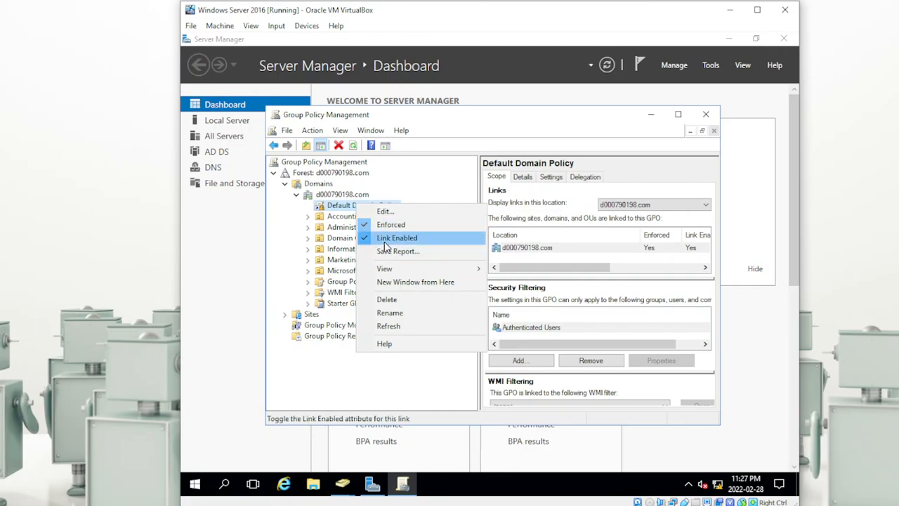
click(708, 116)
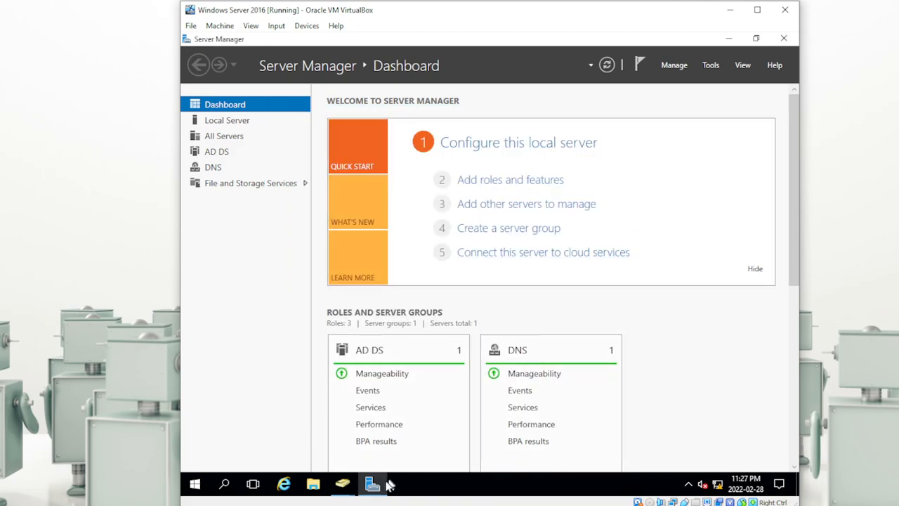
mouse_move(372, 483)
mouse_move(267, 501)
click(358, 485)
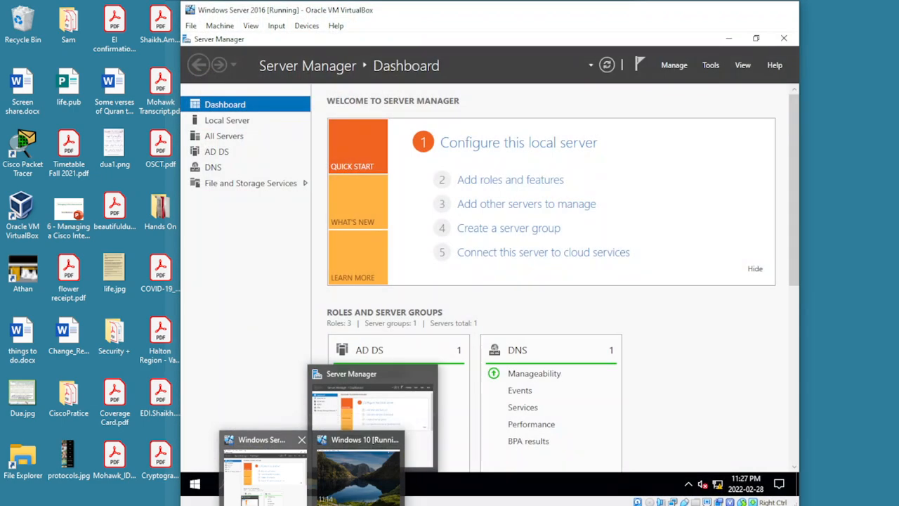
click(293, 496)
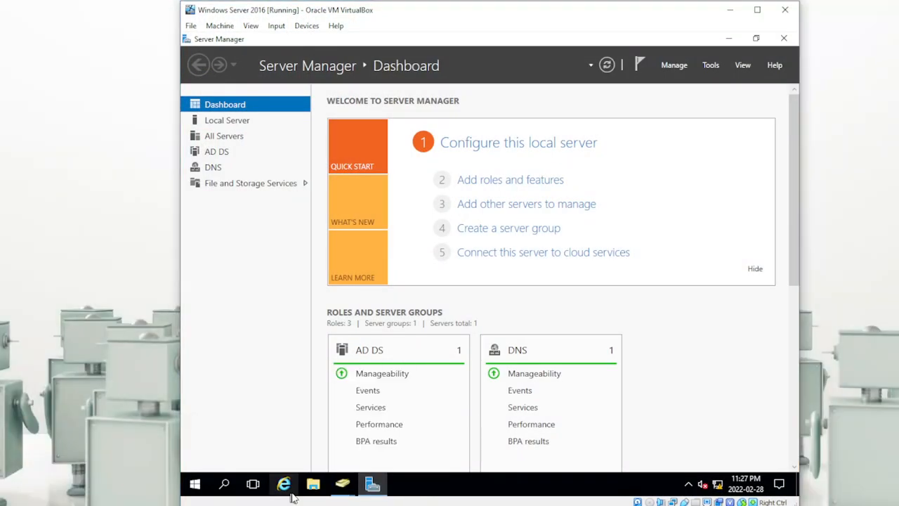
click(344, 492)
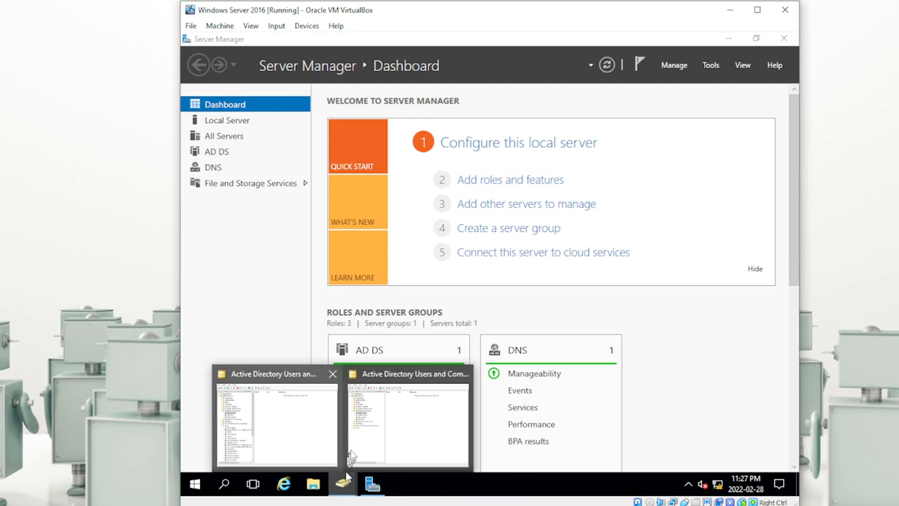
click(317, 450)
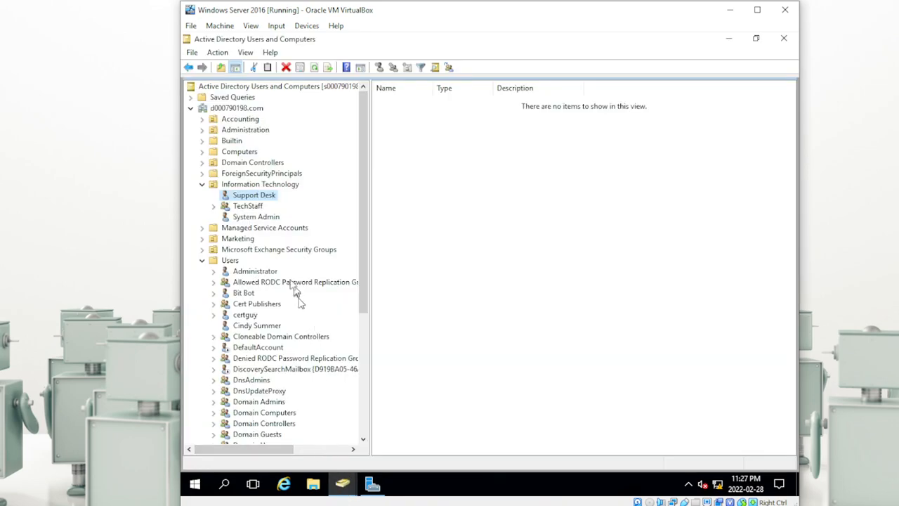
Step: Reset the Support Desk password again, leaving 'User must change password at next logon' checked
right_click(249, 198)
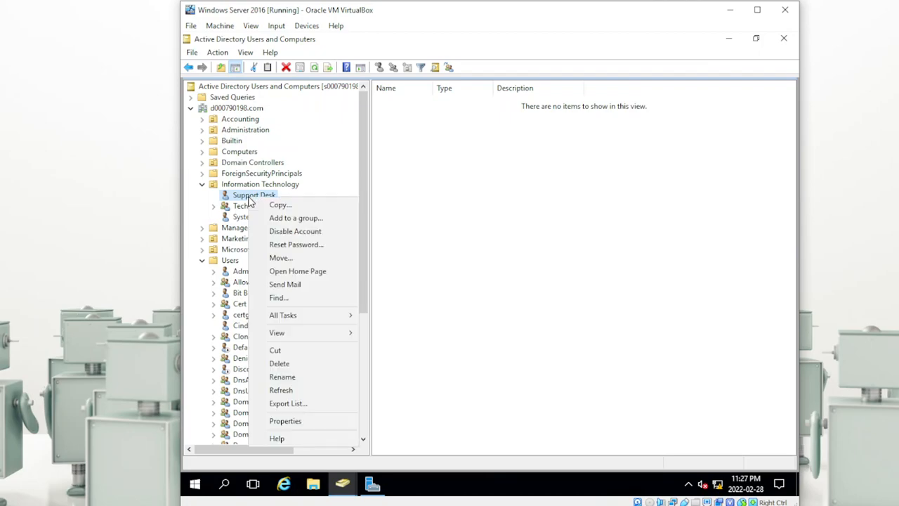
click(279, 247)
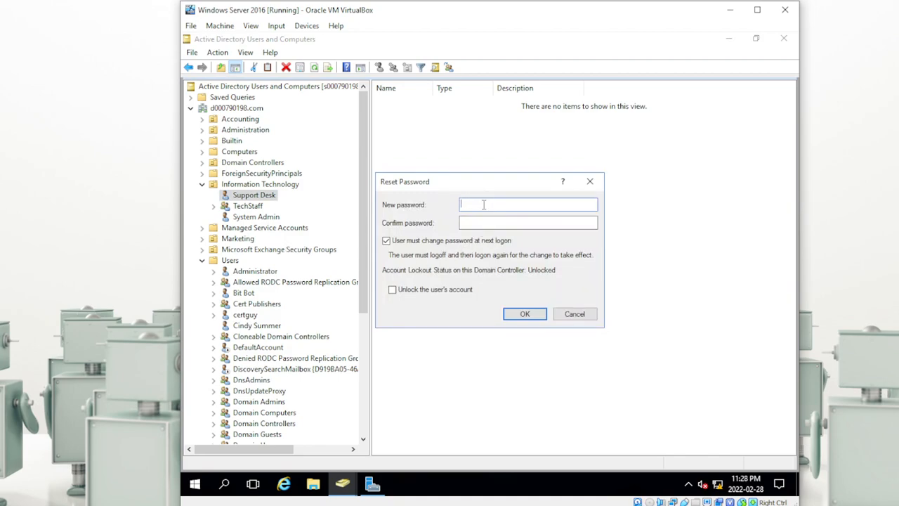
text(Pa$$w0rd)
key(Tab)
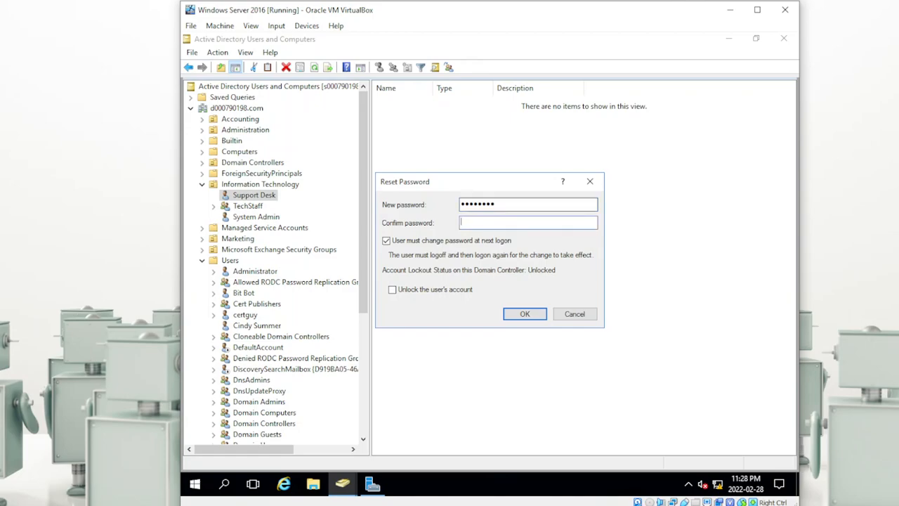
text(Pa$$w0rd)
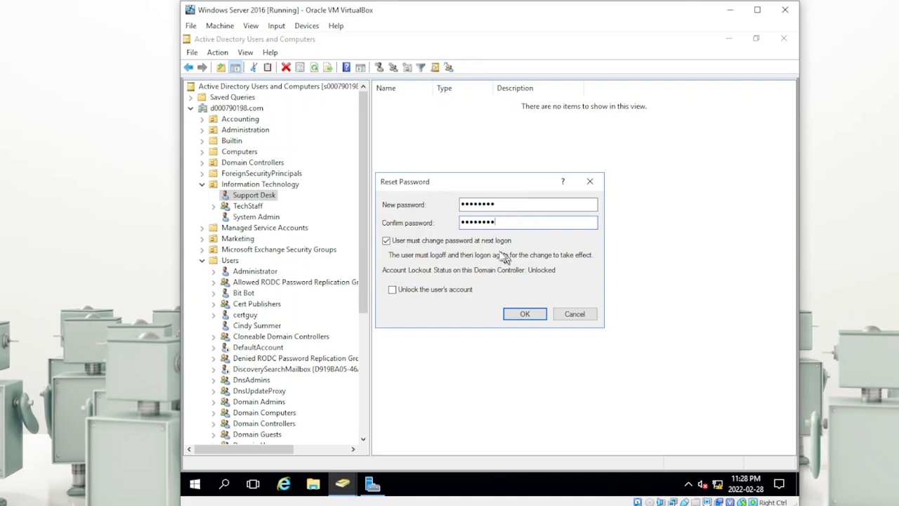
click(527, 316)
click(551, 306)
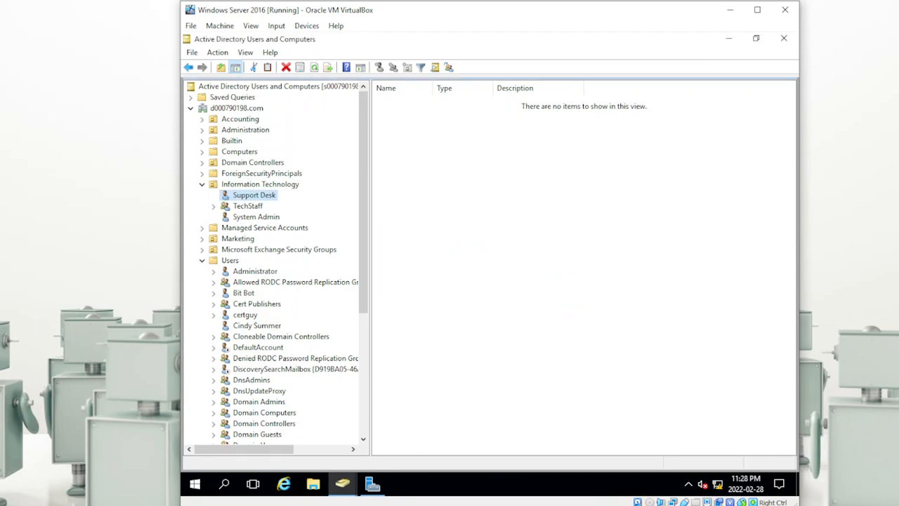
Step: On the Windows 10 VM, sign in as Support Desk with the reset password to reach the change-password form
mouse_move(312, 505)
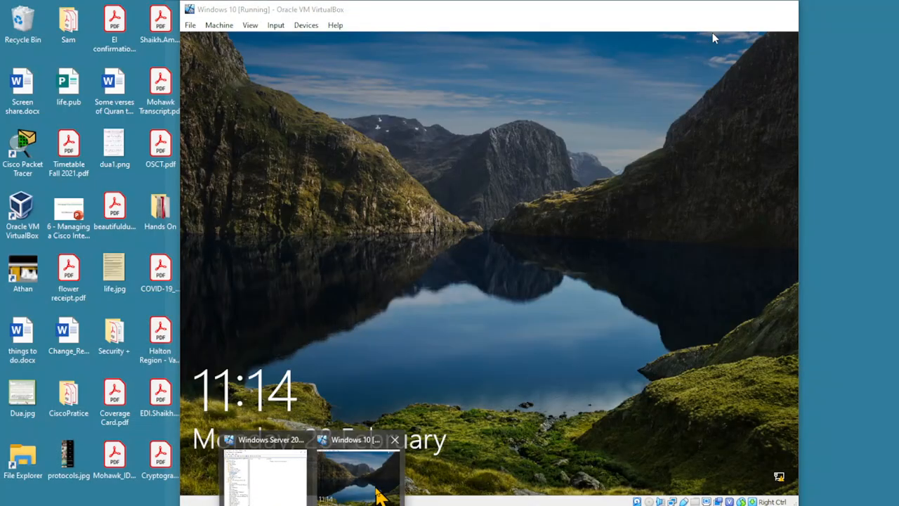
click(375, 491)
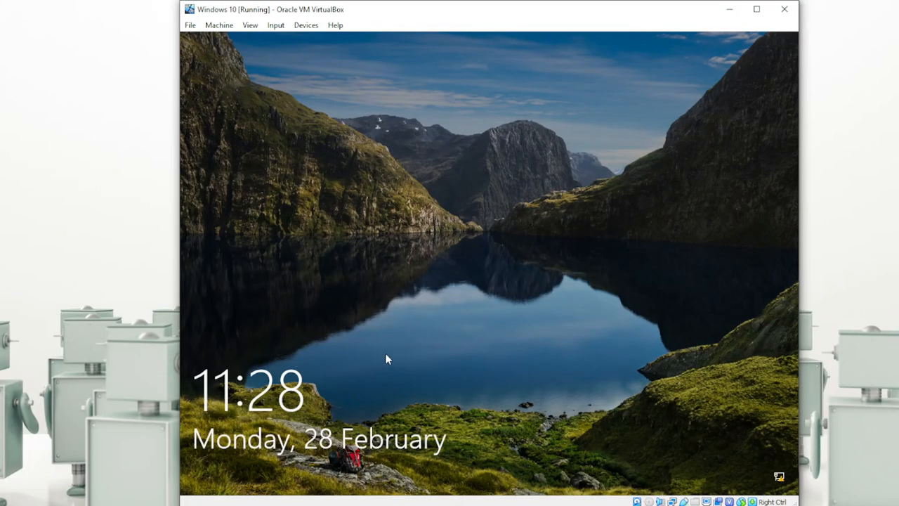
click(385, 358)
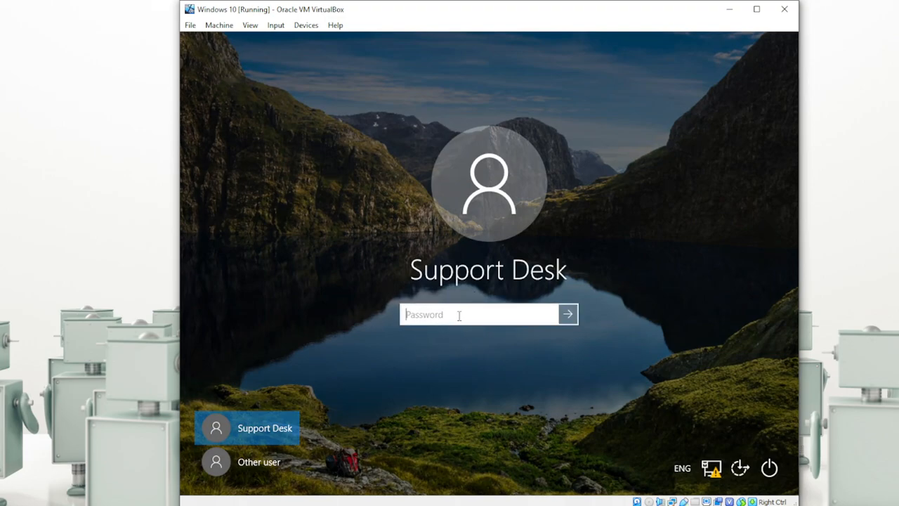
text(••••••••)
key(Return)
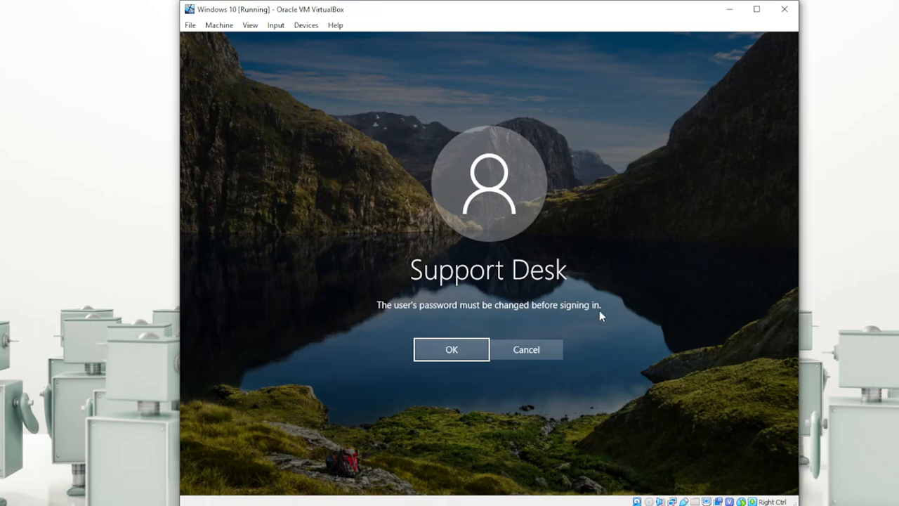
click(453, 350)
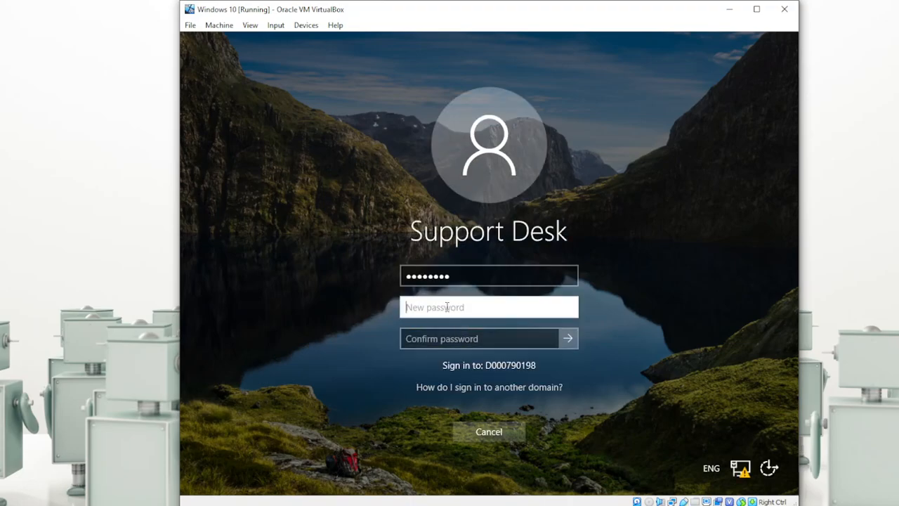
Step: Enter the old password and a weak new password twice, and submit it
text(Passwo)
key(BackSpace)
key(BackSpace)
key(BackSpace)
key(BackSpace)
key(BackSpace)
key(BackSpace)
double_click(502, 278)
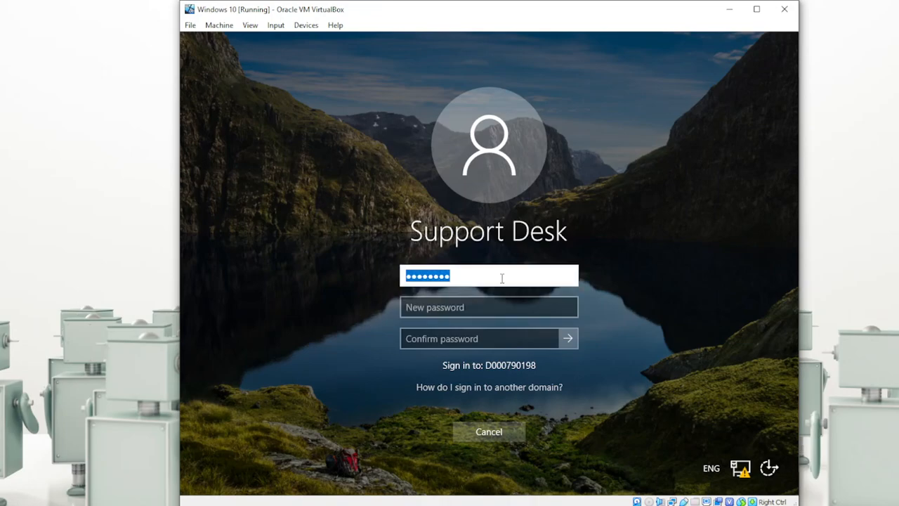
text(•••••)
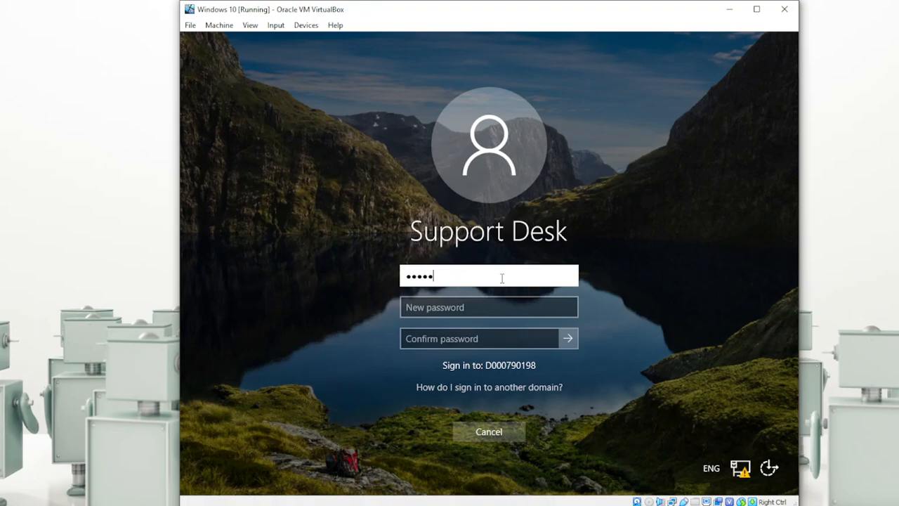
text(•••)
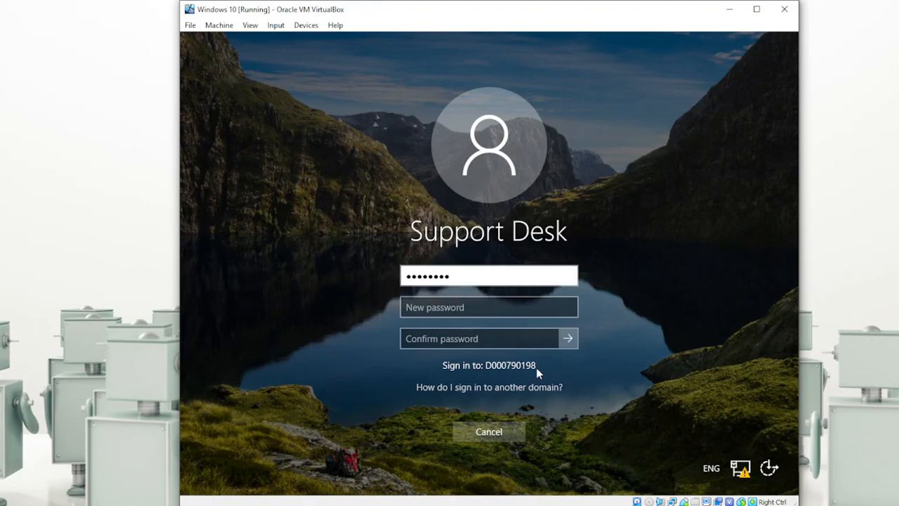
click(484, 308)
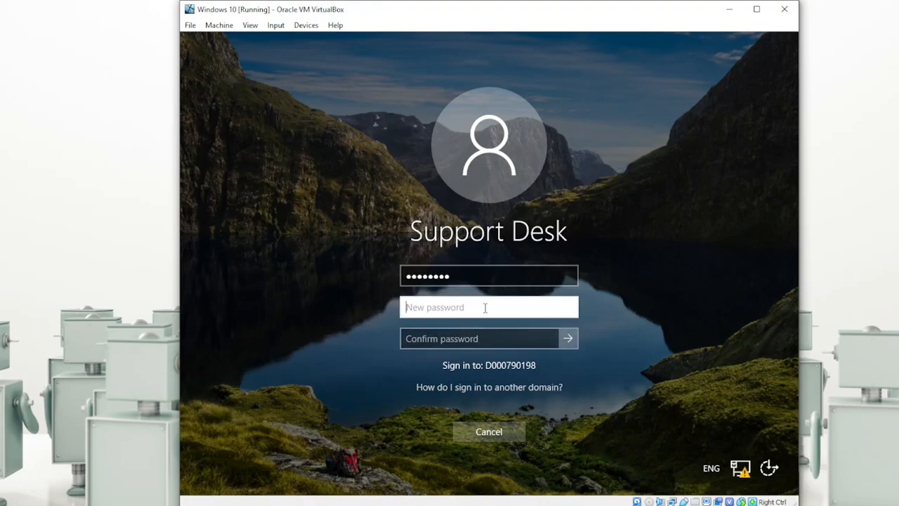
text(••••••••)
key(Tab)
text(••)
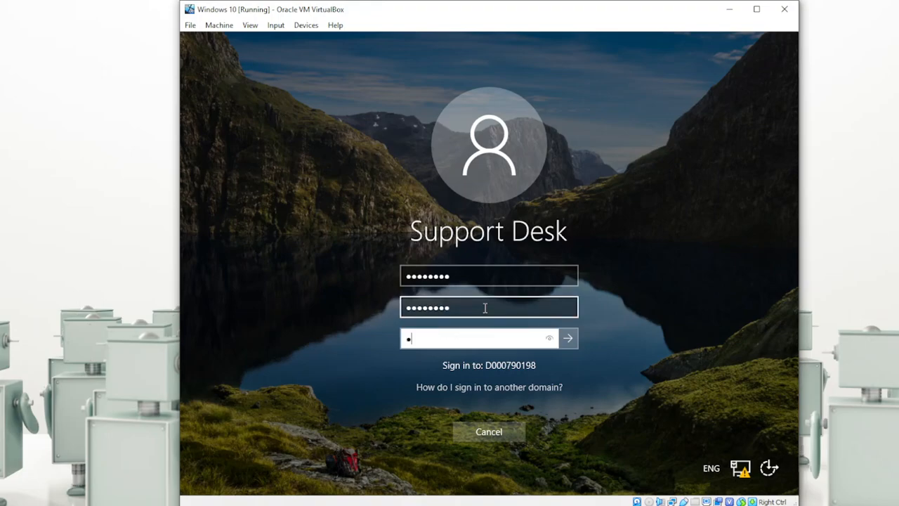
text(••••••)
key(Return)
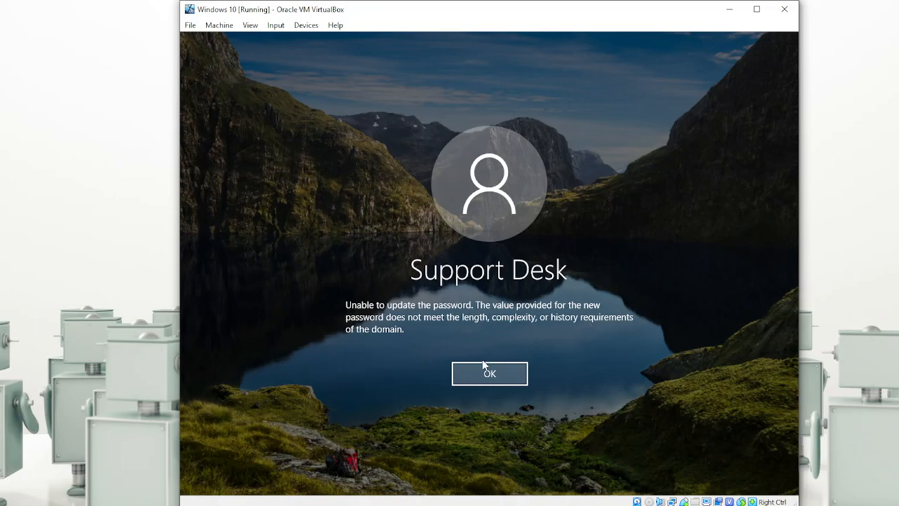
Step: Dismiss the password rejection message and re-enter the old Support Desk password
click(491, 374)
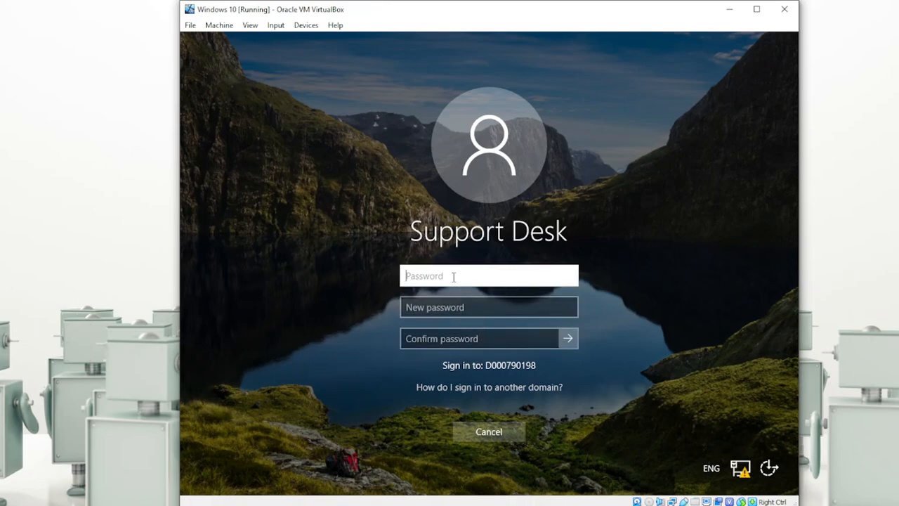
text(aaaaaaaa)
key(Tab)
Step: Enter and confirm a complex new password, check it with the reveal icon, and submit
text(aaaaaaaa)
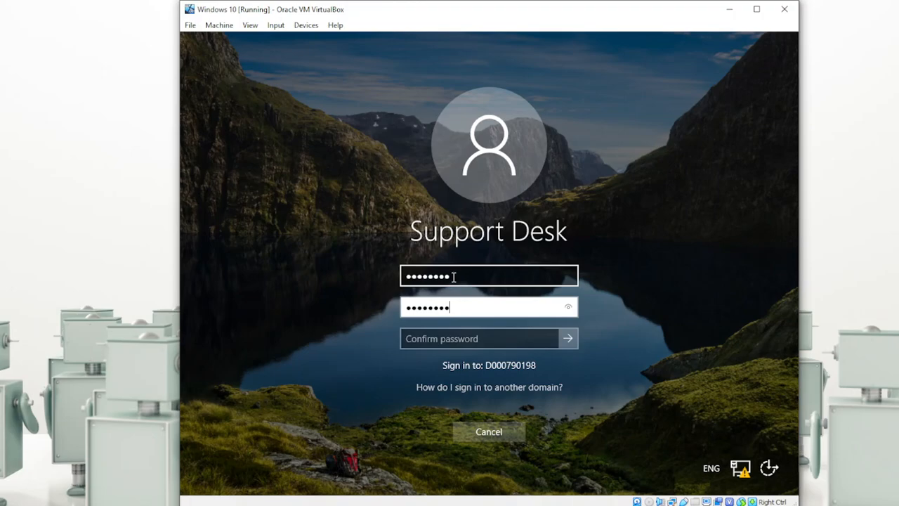
click(495, 339)
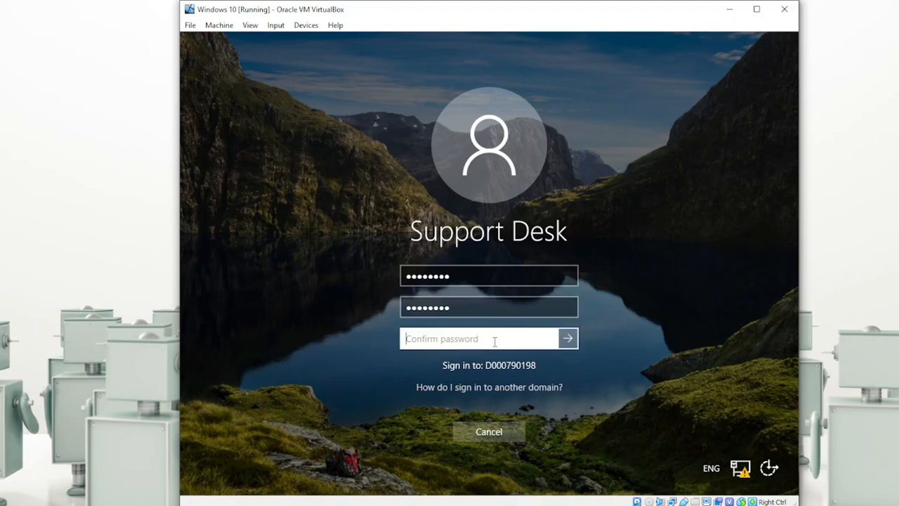
text(a)
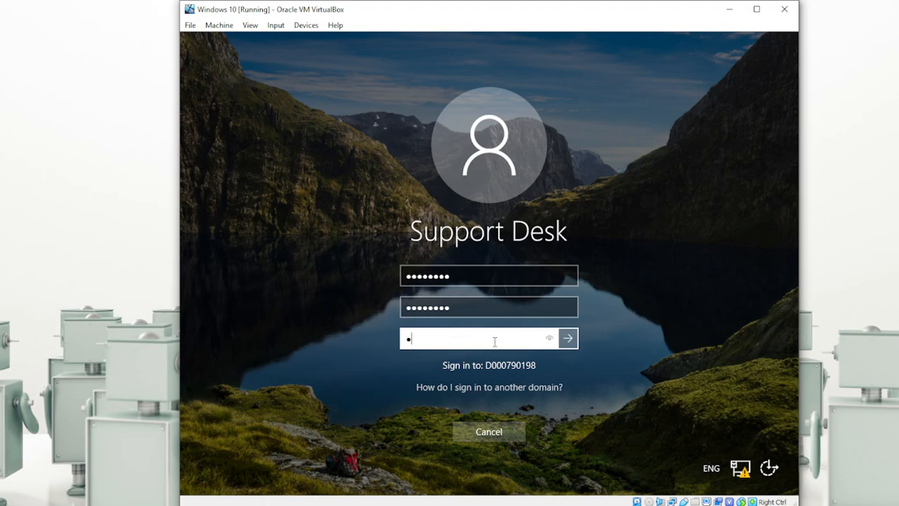
text(aaaaaaa)
click(550, 339)
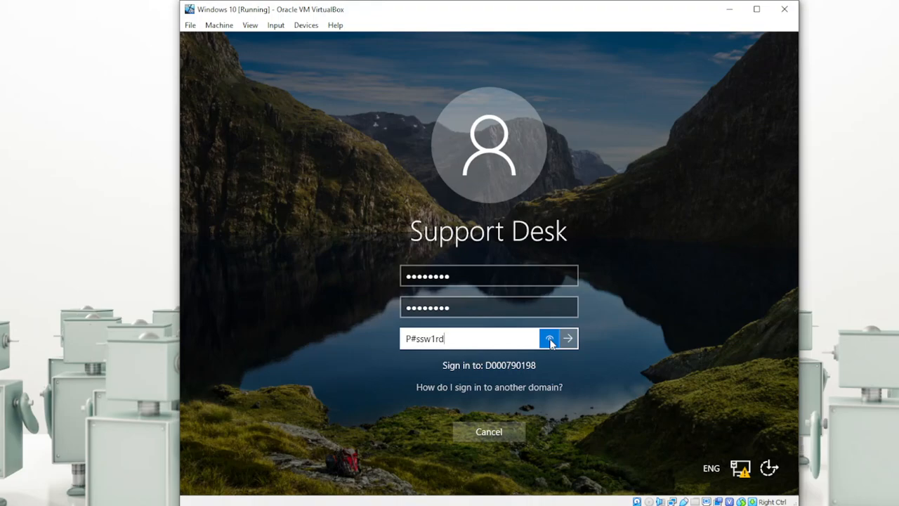
click(549, 340)
key(Return)
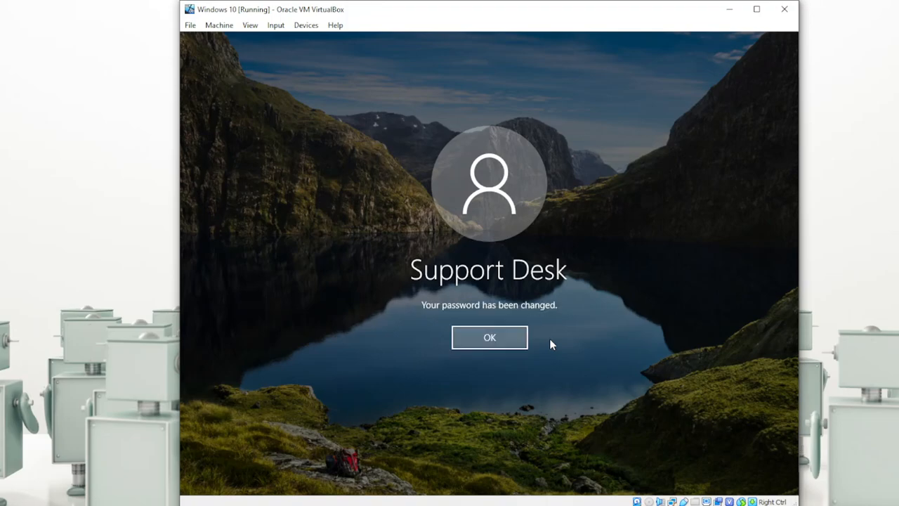
Step: Acknowledge the 'Your password has been changed' message and let the Support Desk desktop load
click(488, 340)
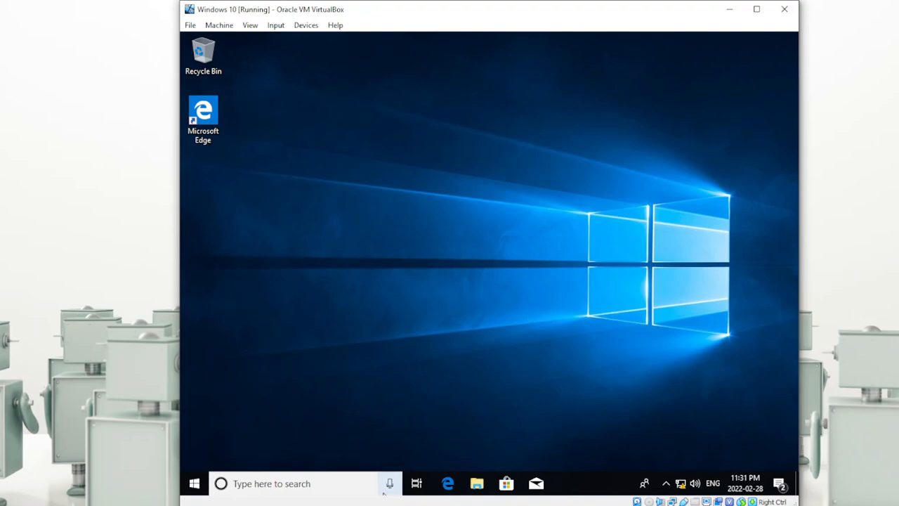
mouse_move(341, 505)
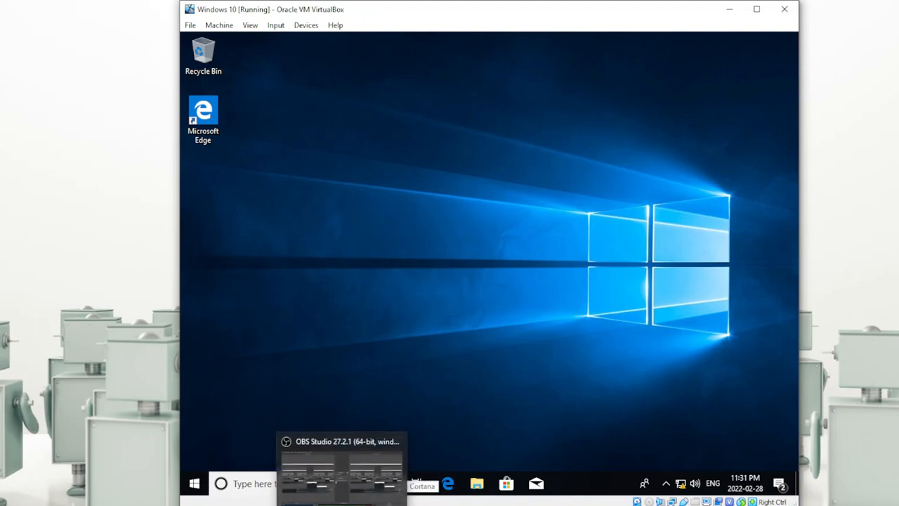